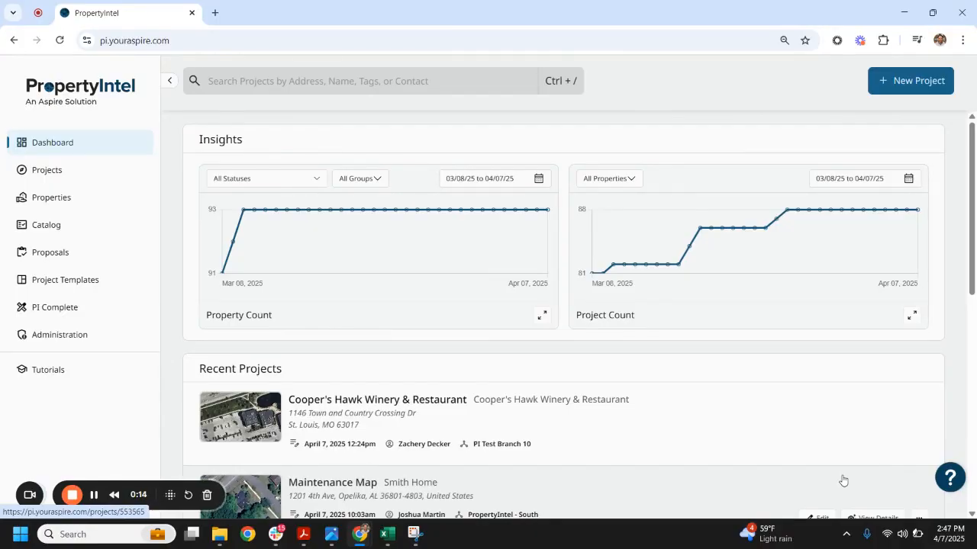
# Search the properties for "coop" and open the Cooper's Hawk Winery & Restaurant property
pyautogui.click(76, 180)
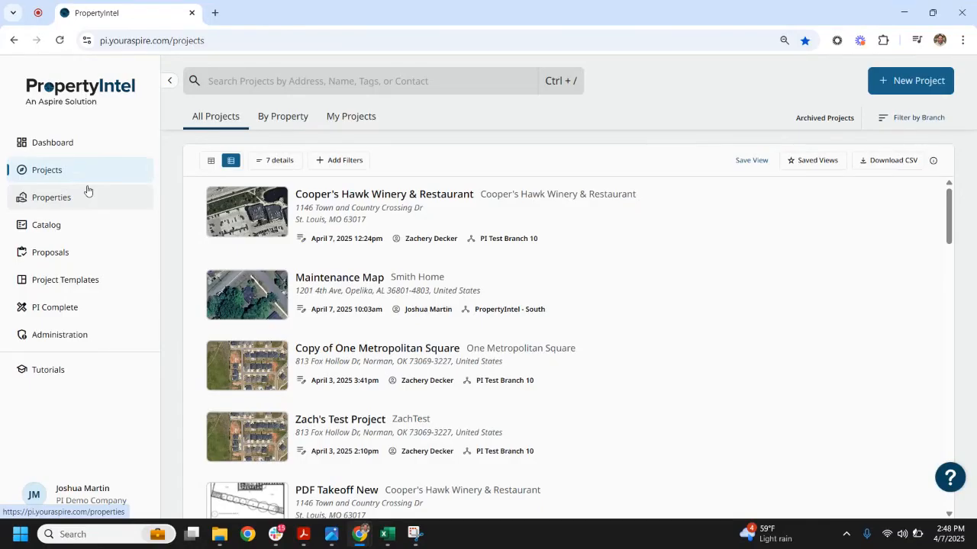
pyautogui.click(91, 209)
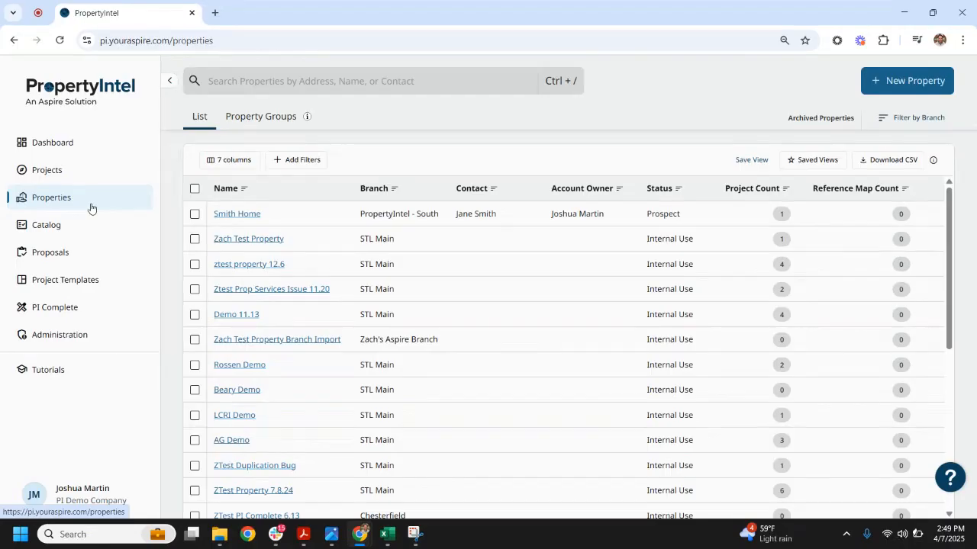
pyautogui.click(264, 81)
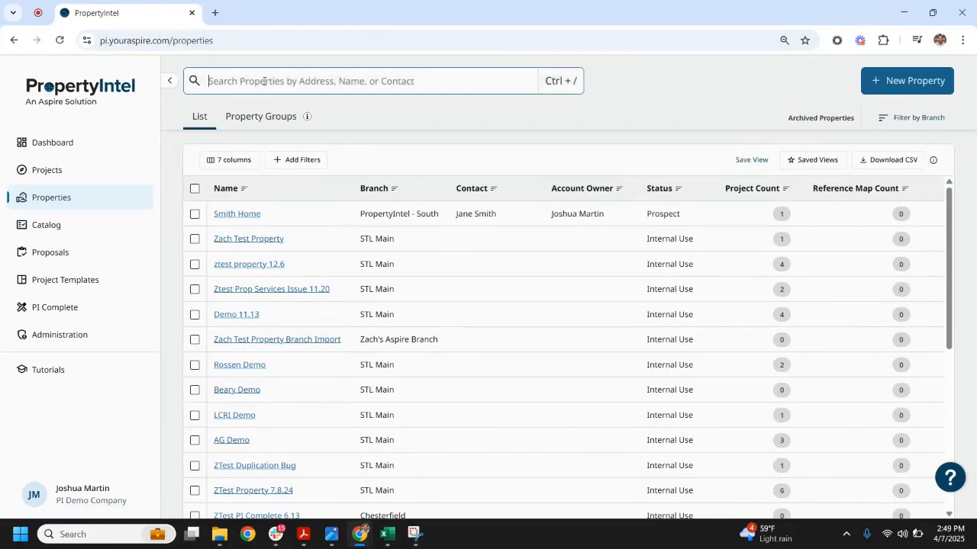
pyautogui.write('coo')
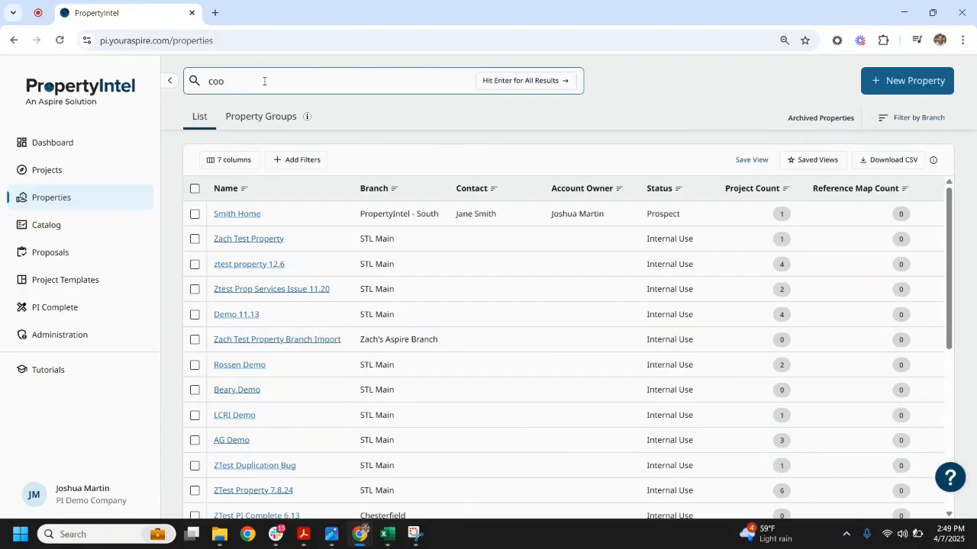
pyautogui.press('BackSpace')
pyautogui.write('op')
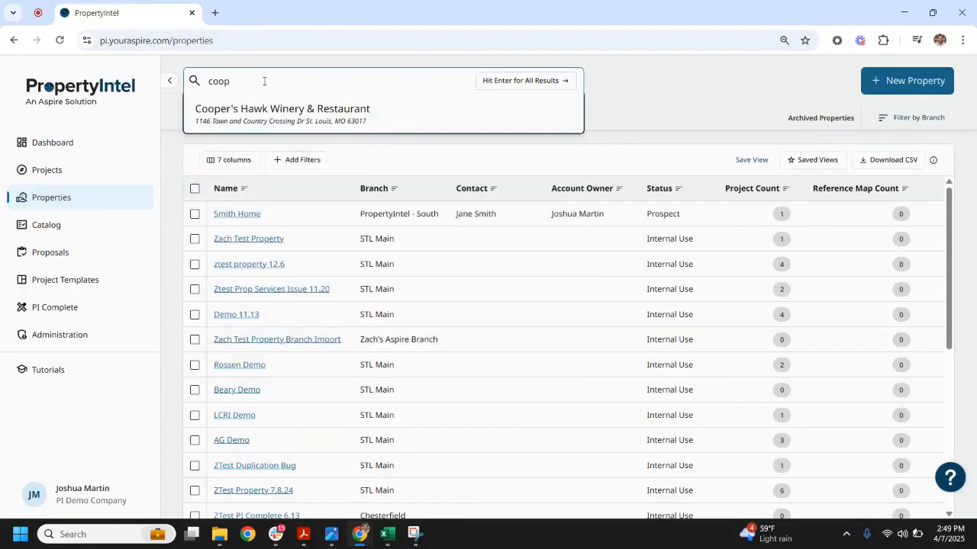
pyautogui.click(284, 122)
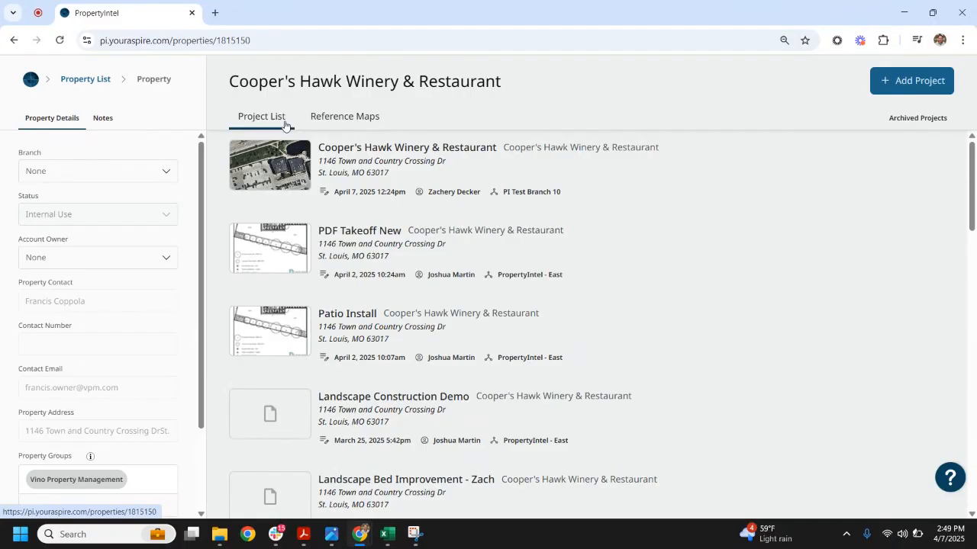
# Create a new reference map named "Demo Map" for the Cooper's Hawk Winery & Restaurant property
pyautogui.click(334, 120)
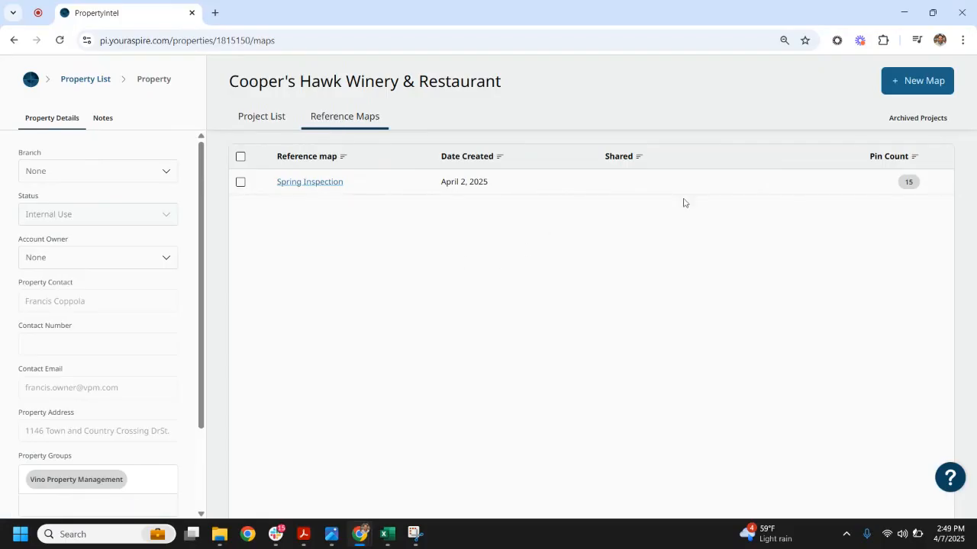
pyautogui.click(914, 84)
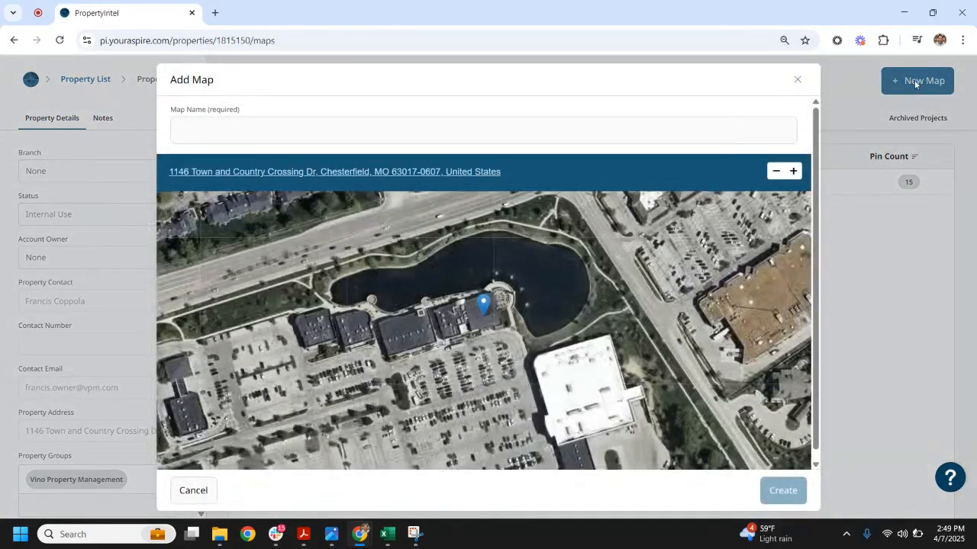
pyautogui.click(439, 131)
pyautogui.write('D')
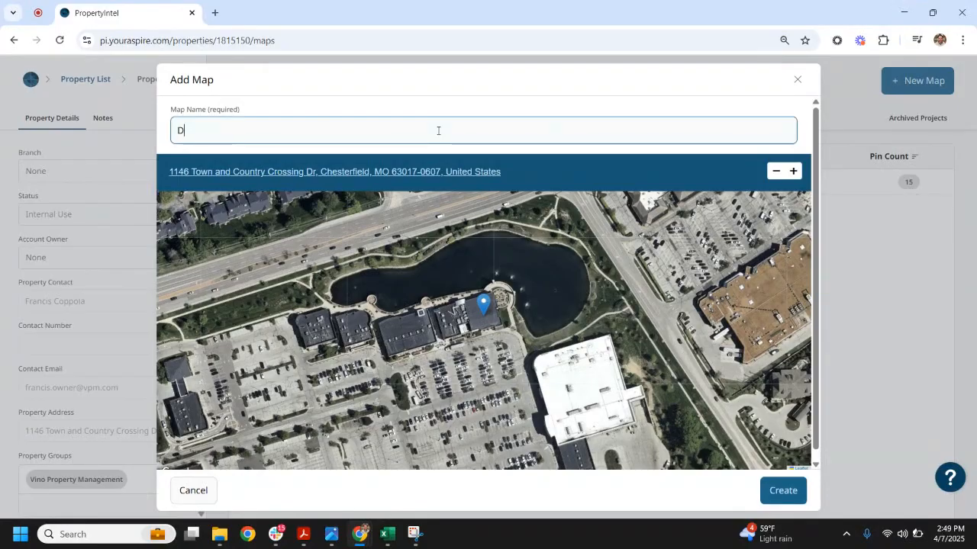
pyautogui.write('emo Map')
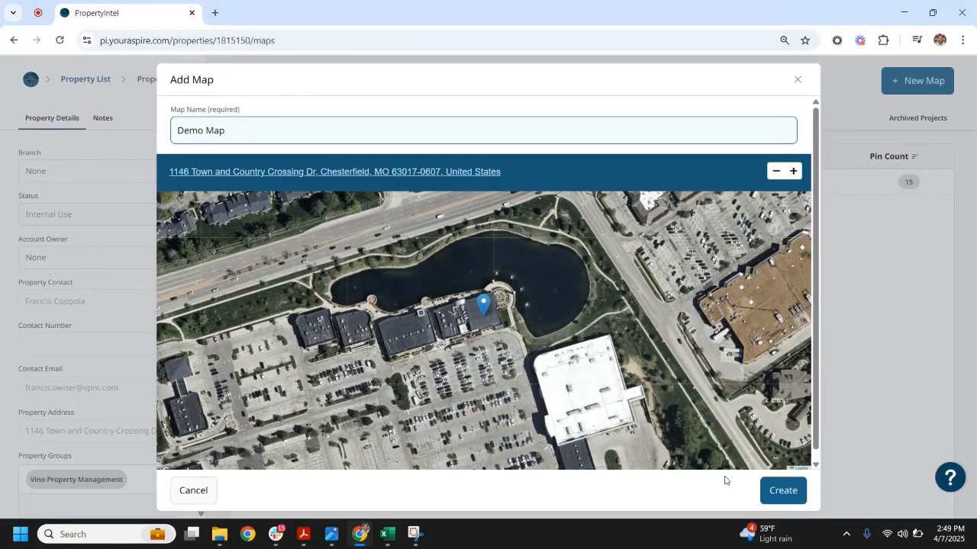
pyautogui.click(780, 495)
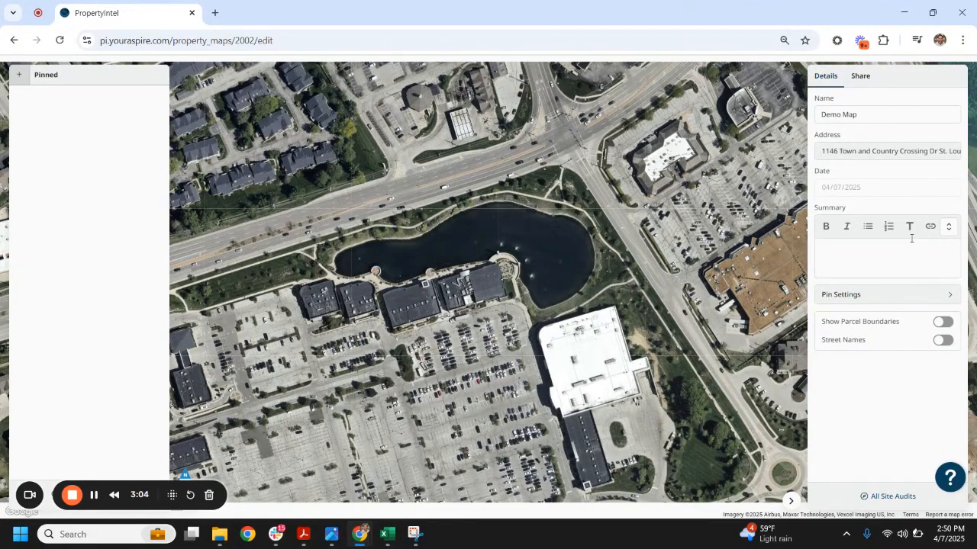
# Look over the map's pin settings and add the existing Issues group to the pinned items
pyautogui.click(944, 297)
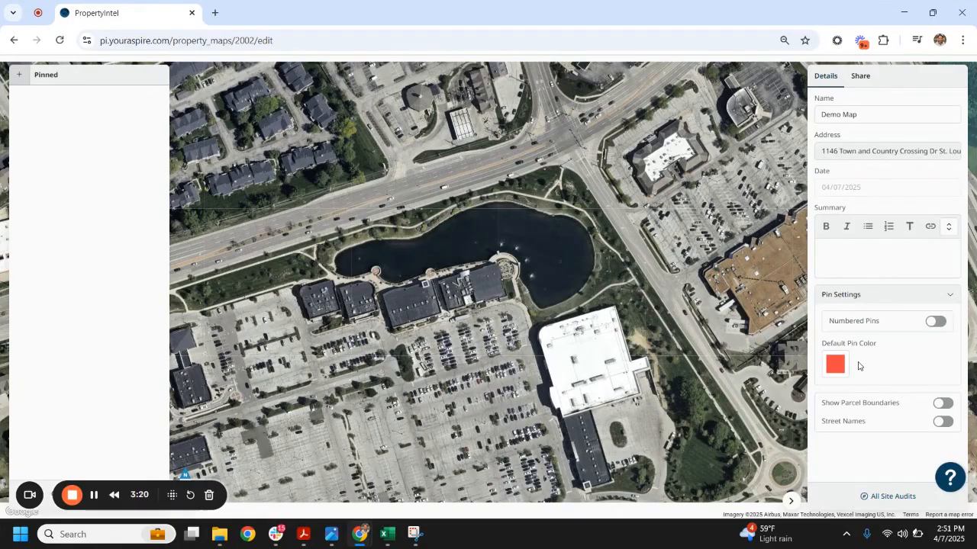
pyautogui.click(949, 299)
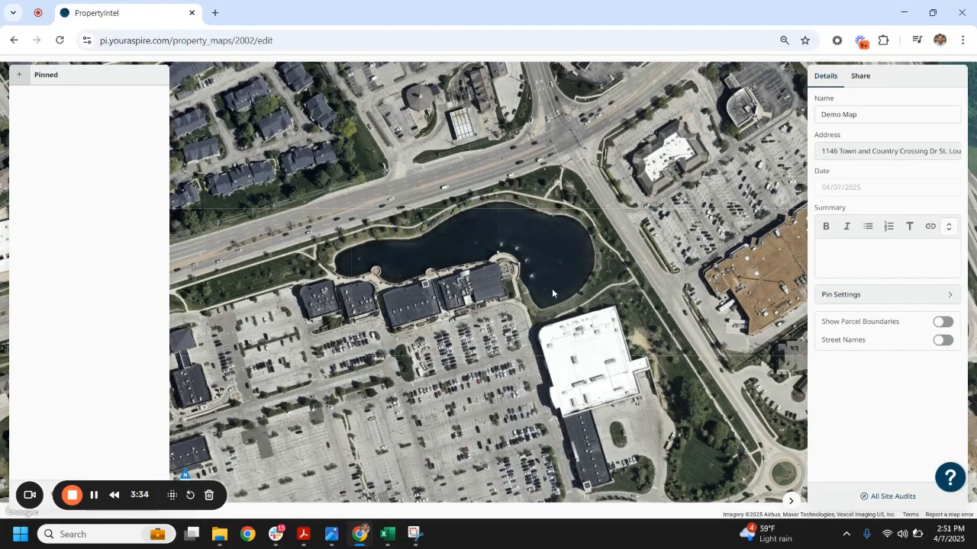
pyautogui.click(22, 79)
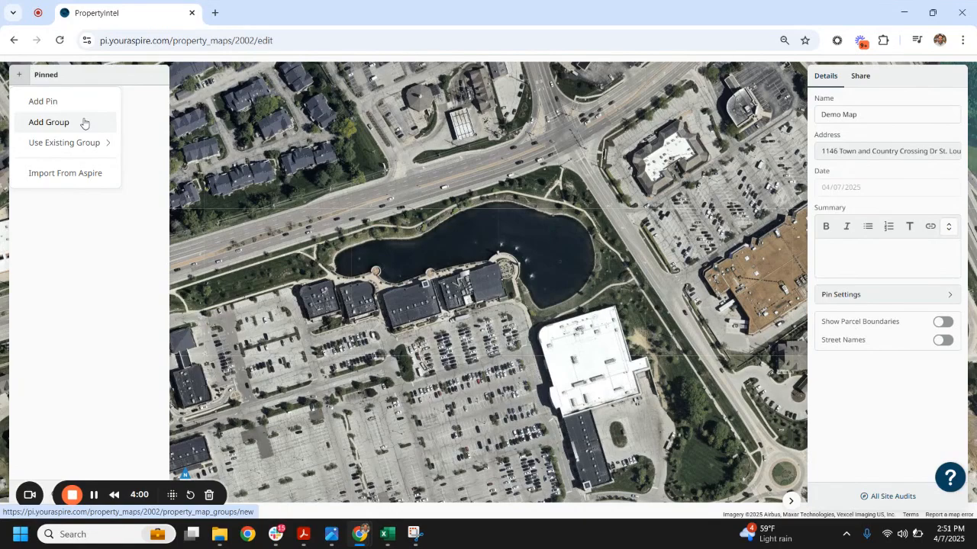
pyautogui.moveTo(89, 141)
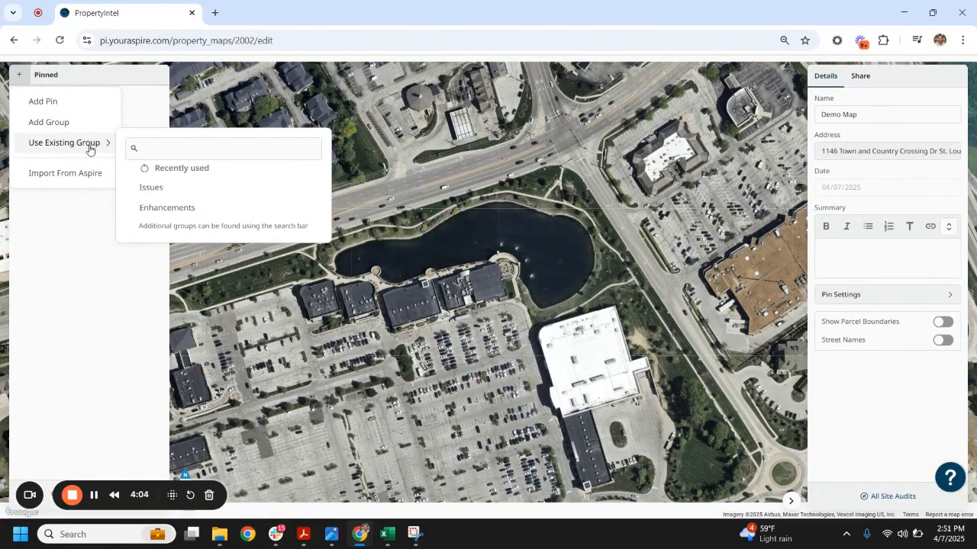
pyautogui.click(152, 187)
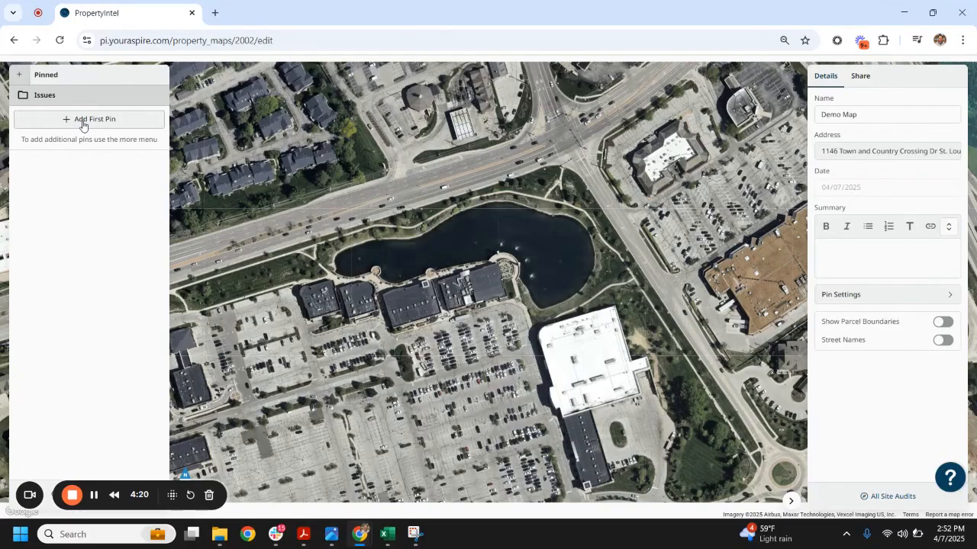
# Place the first pin of the Issues group on the grass just west of the pond, and select it for editing
pyautogui.scroll(5, 314, 266)
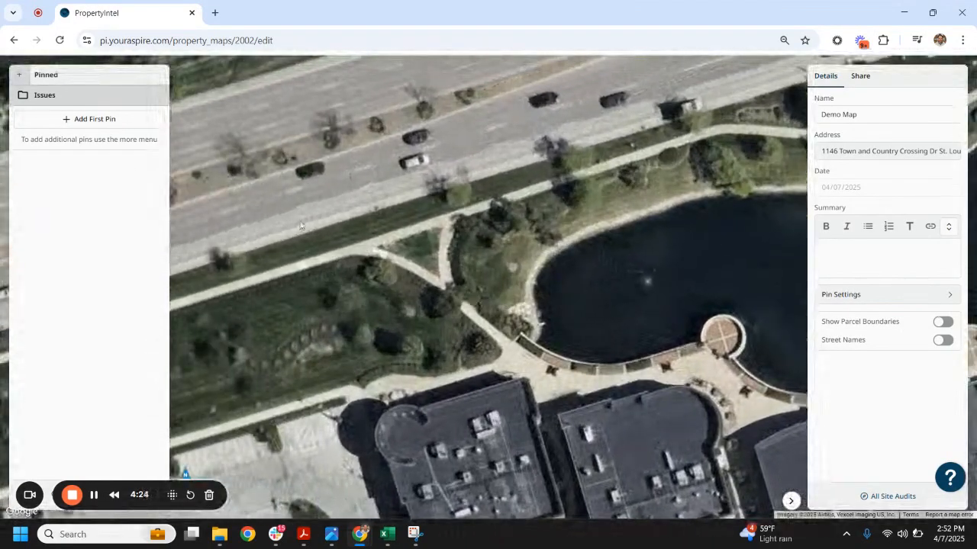
pyautogui.click(113, 124)
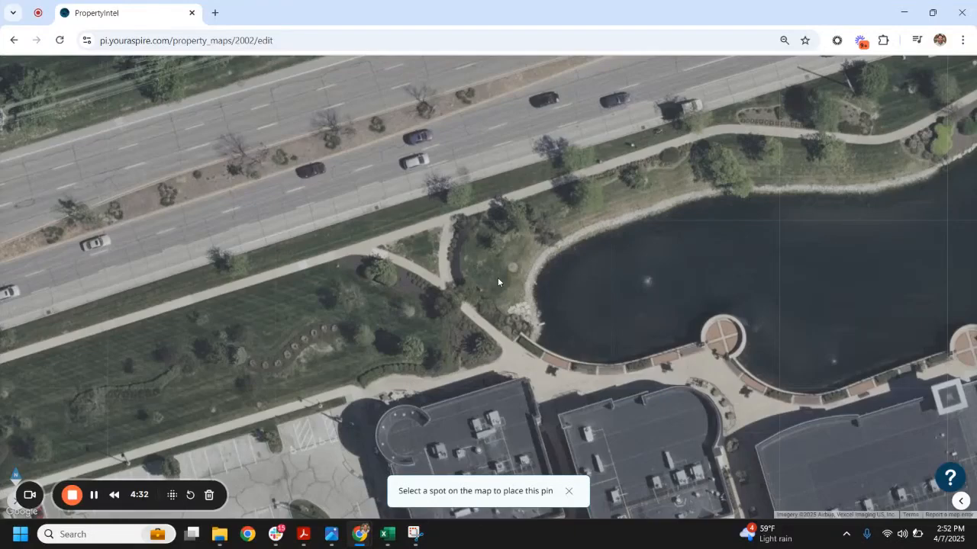
pyautogui.click(482, 262)
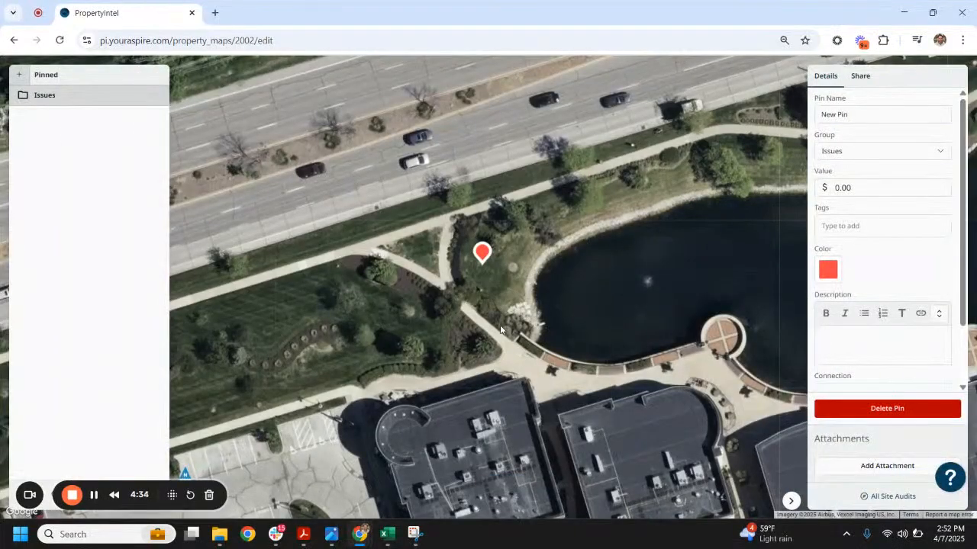
pyautogui.click(47, 97)
pyautogui.click(34, 96)
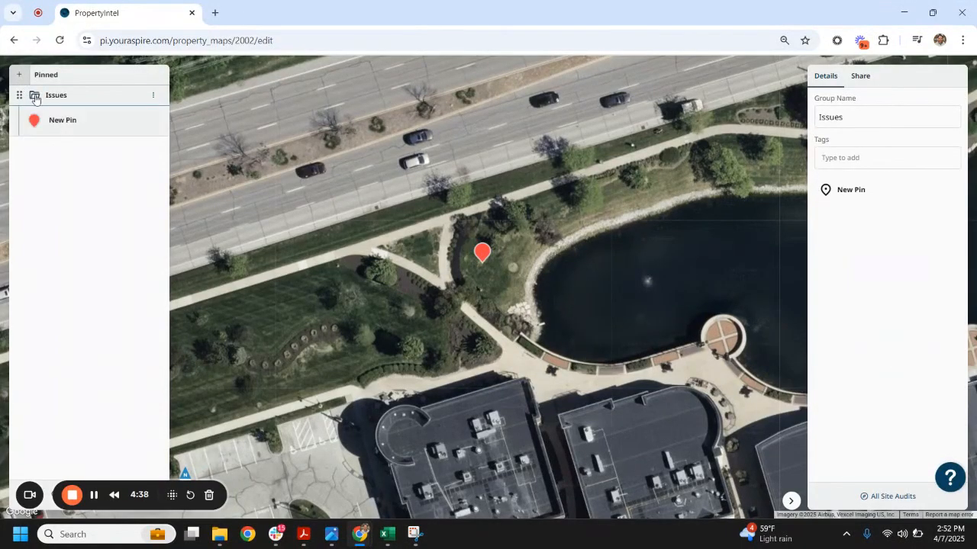
pyautogui.click(482, 252)
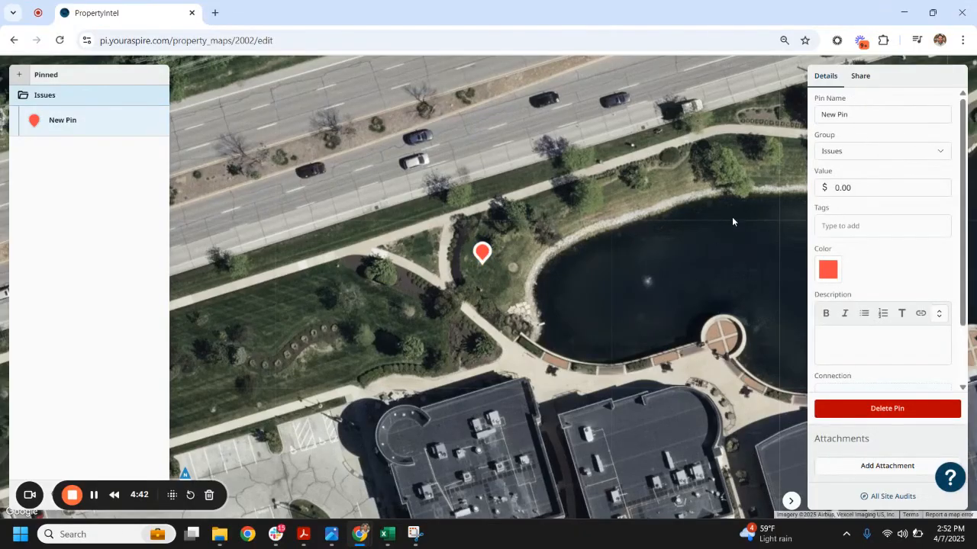
# Rename the new pin "Broken Valve Box" and set its value to $200.00
pyautogui.moveTo(855, 115); pyautogui.dragTo(803, 119)
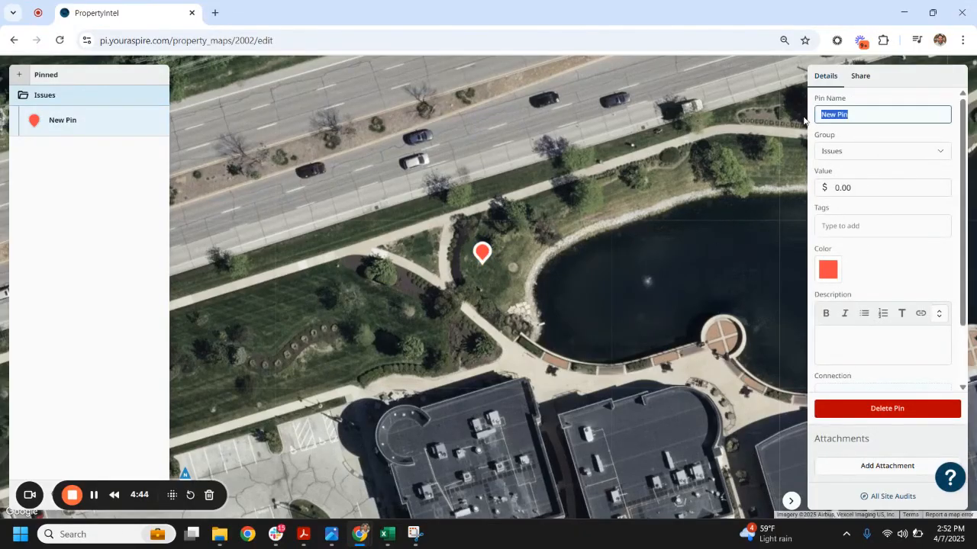
pyautogui.write('Broken Valve Box')
pyautogui.click(837, 189)
pyautogui.write('20')
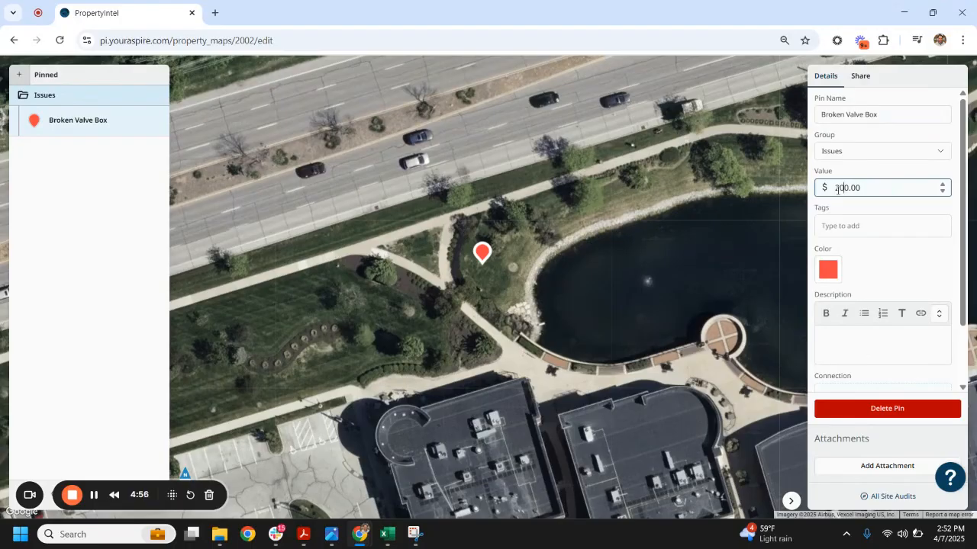
pyautogui.press('BackSpace')
pyautogui.press('BackSpace')
pyautogui.write('2')
pyautogui.click(850, 207)
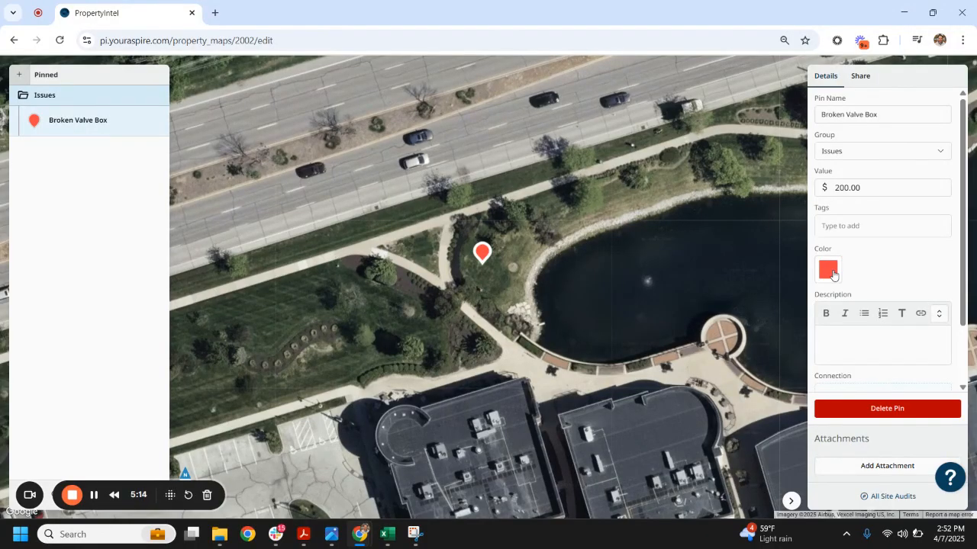
pyautogui.scroll(-1, 866, 267)
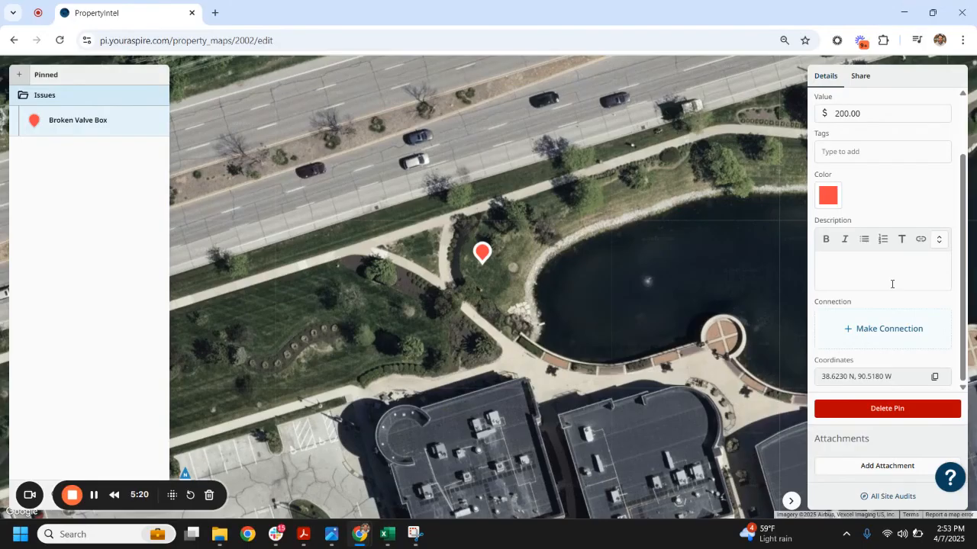
pyautogui.click(877, 341)
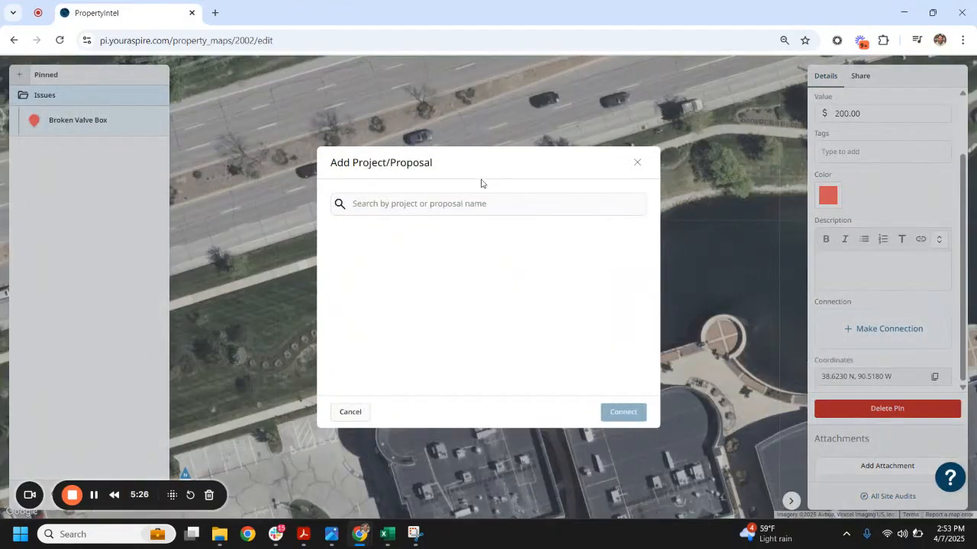
pyautogui.click(467, 205)
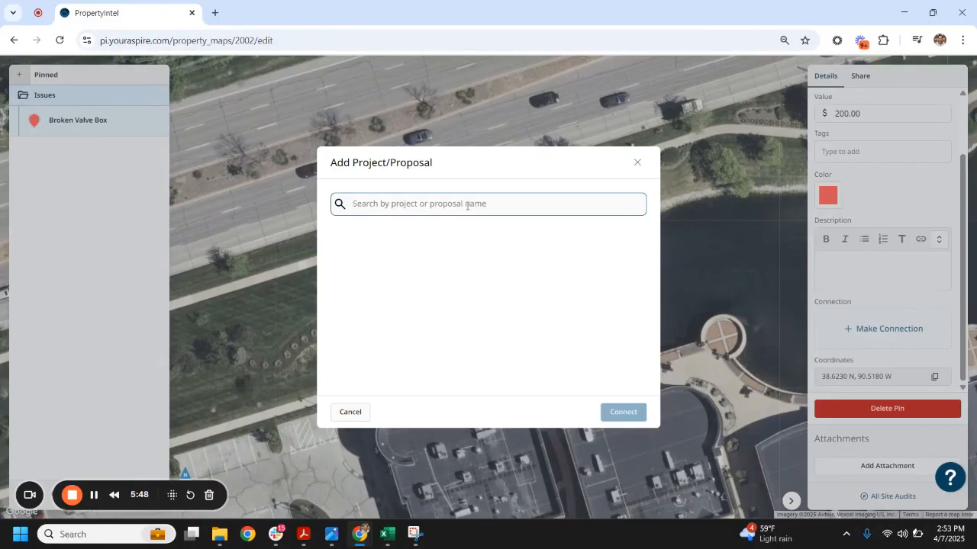
pyautogui.write('ddd')
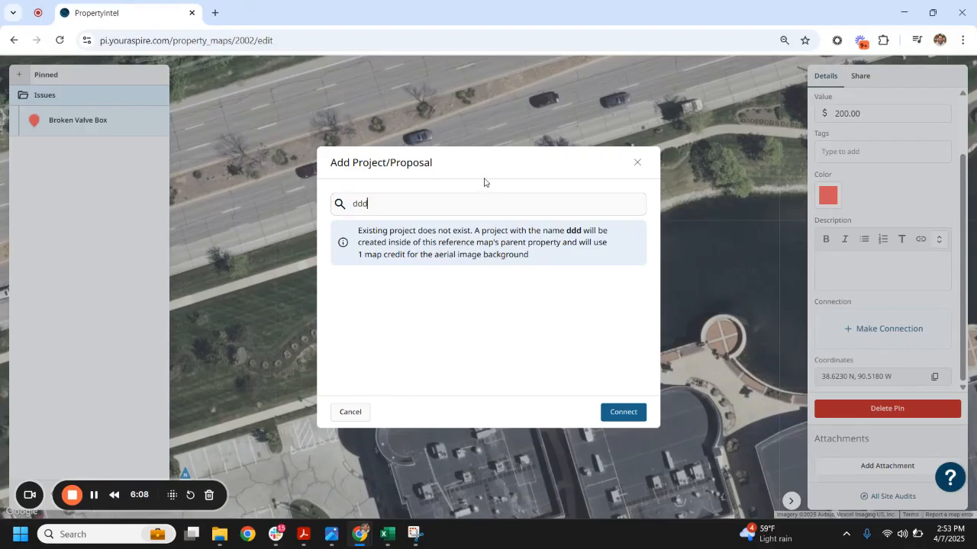
pyautogui.click(637, 162)
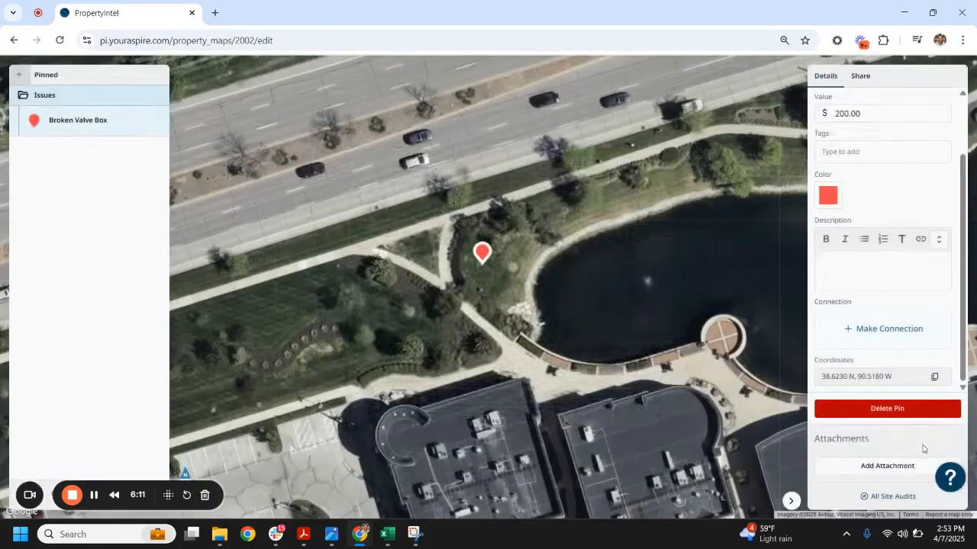
# Attach the Busted Valve box image from Sample Irrigation Images to the pin, and check the uploaded picture at full size
pyautogui.click(893, 475)
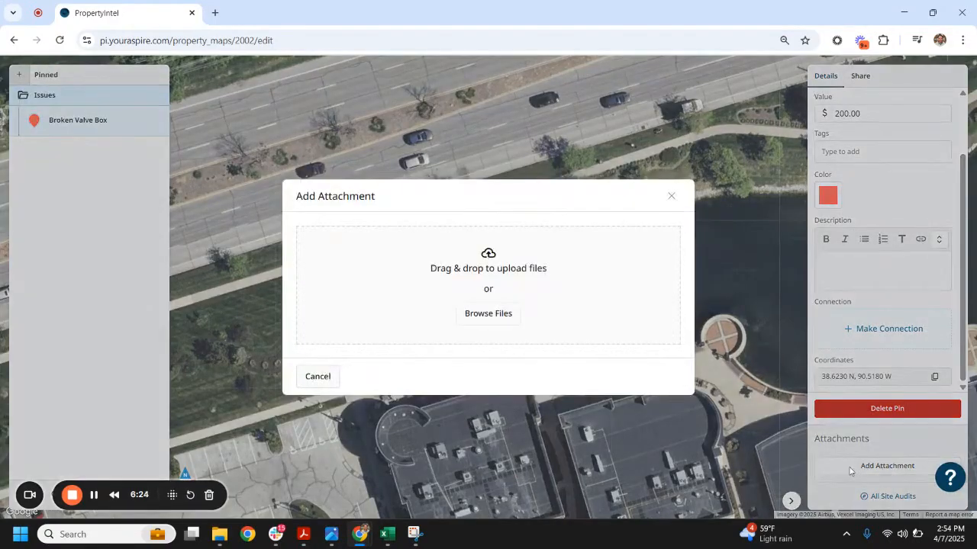
pyautogui.click(487, 319)
pyautogui.click(216, 120)
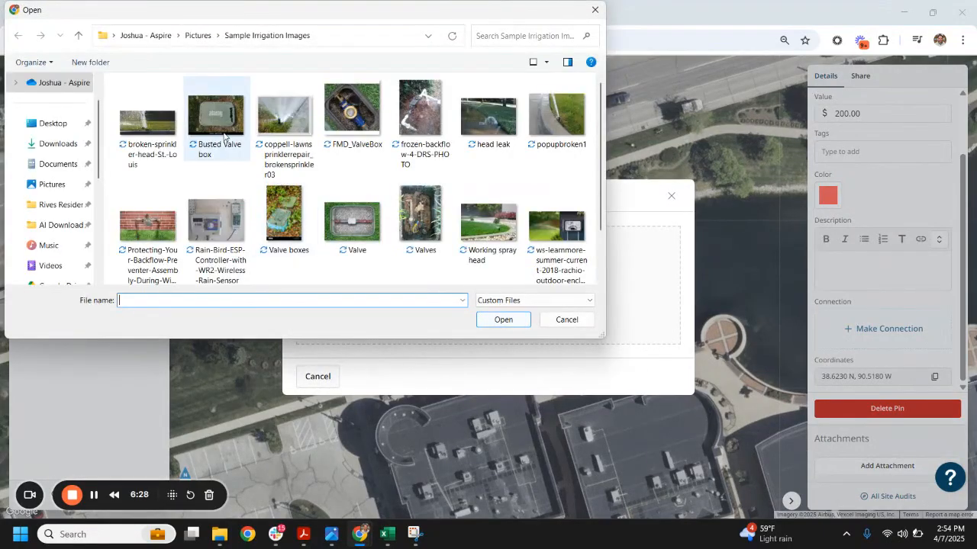
pyautogui.click(505, 321)
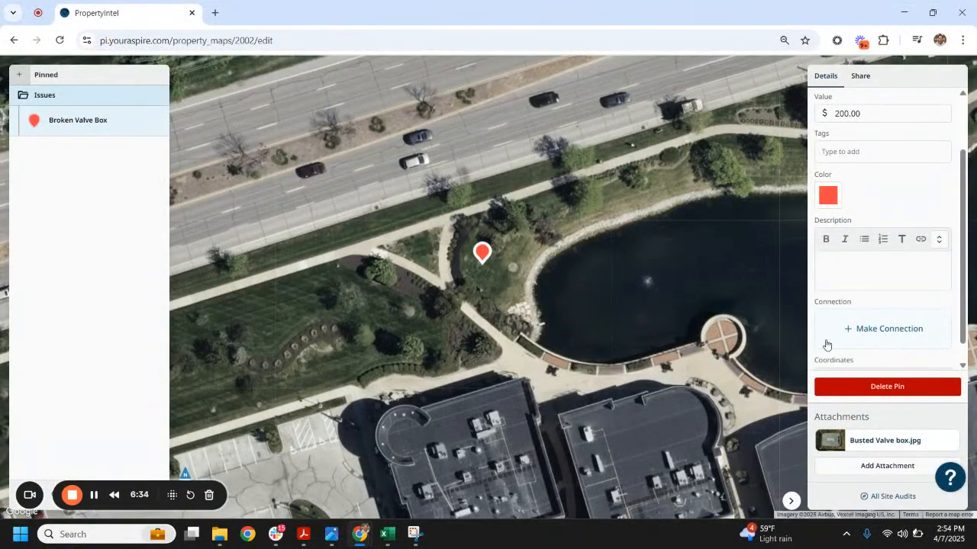
pyautogui.click(894, 443)
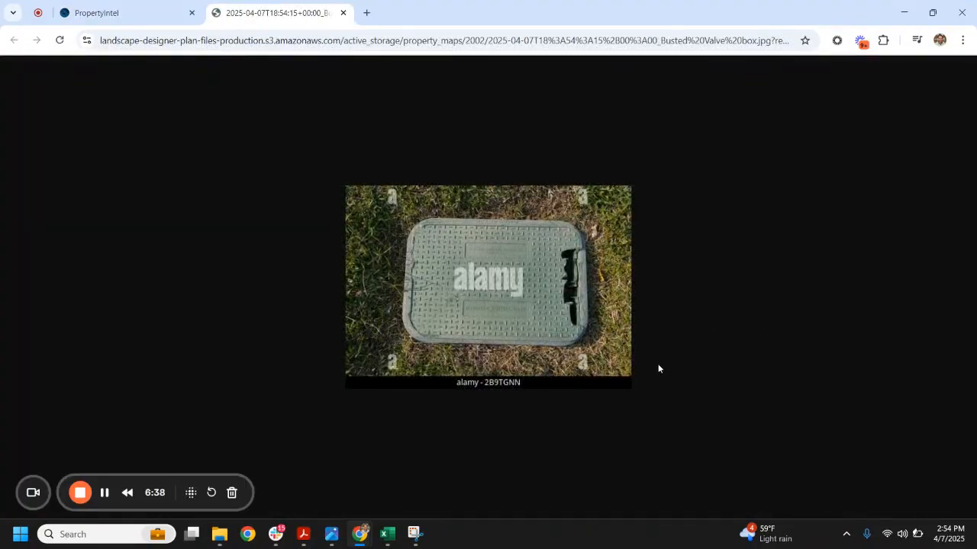
pyautogui.click(343, 13)
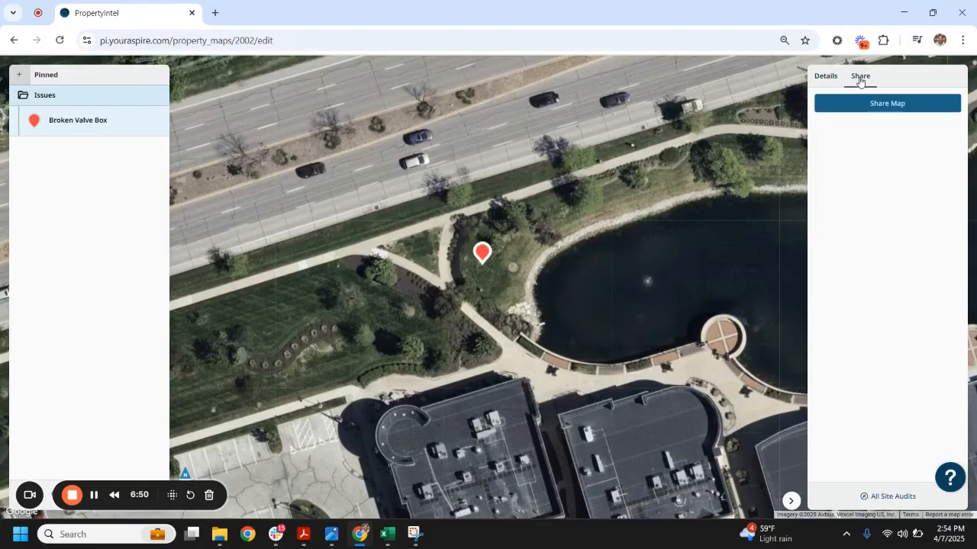
# Share the Demo Map reference map
pyautogui.click(920, 105)
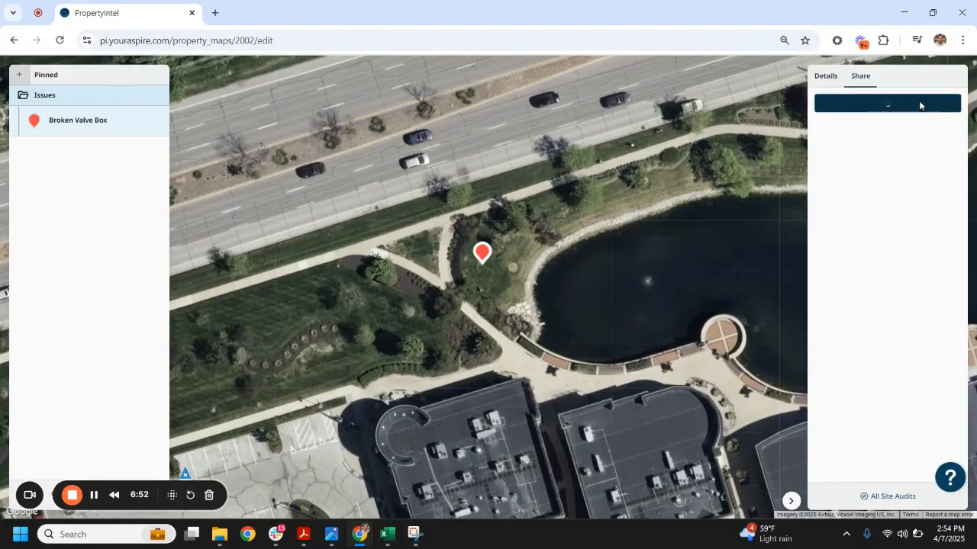